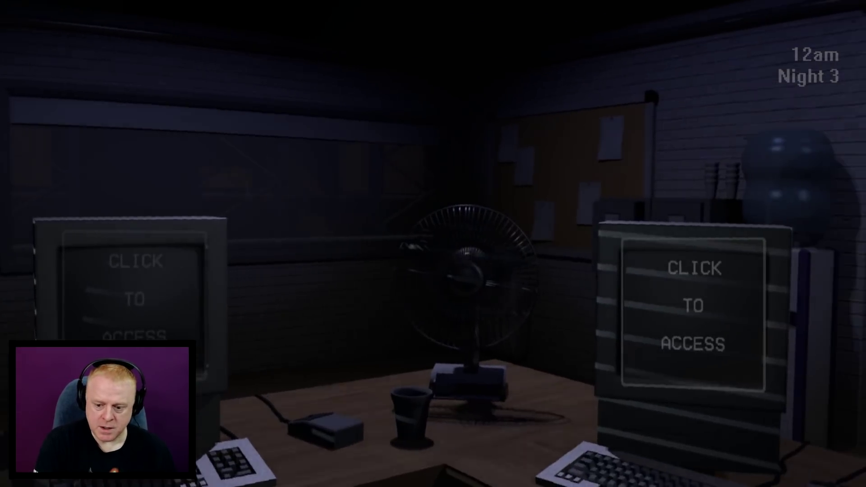
- Glance at the vent lock map, close it, then bring up the warehouse camera feeds
click(690, 305)
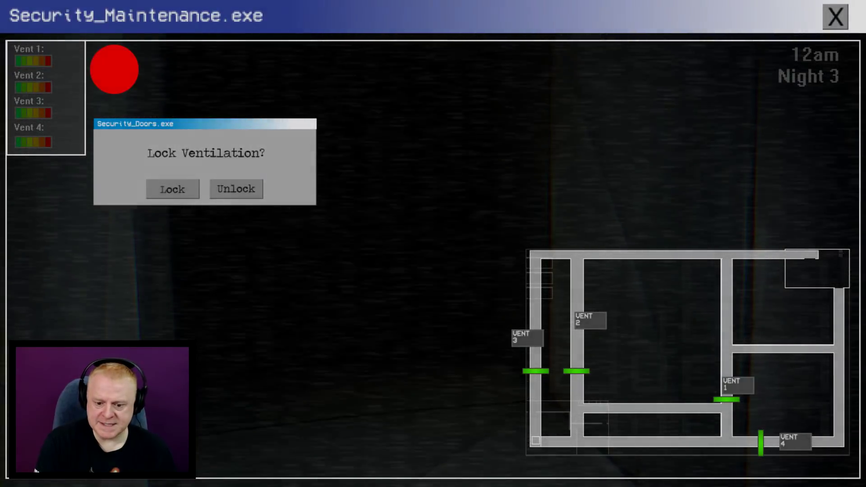
click(836, 17)
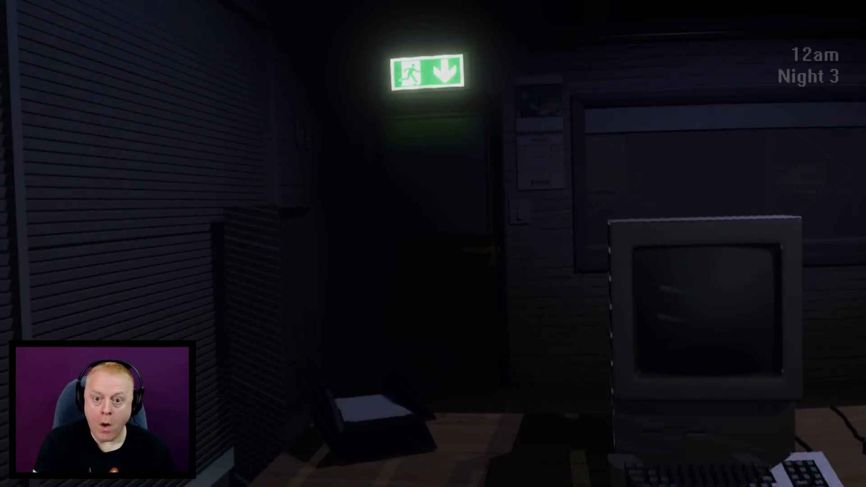
click(602, 298)
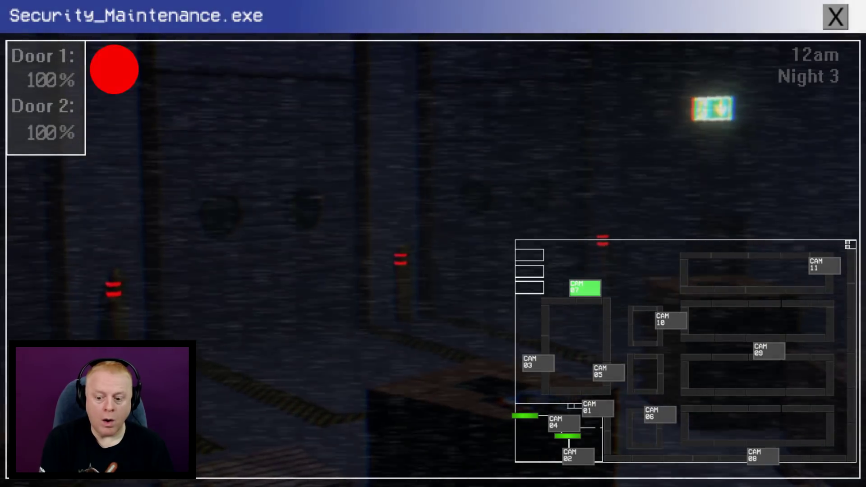
- View CAM 09's crate room, then move the feed to CAM 11's stairs
click(769, 350)
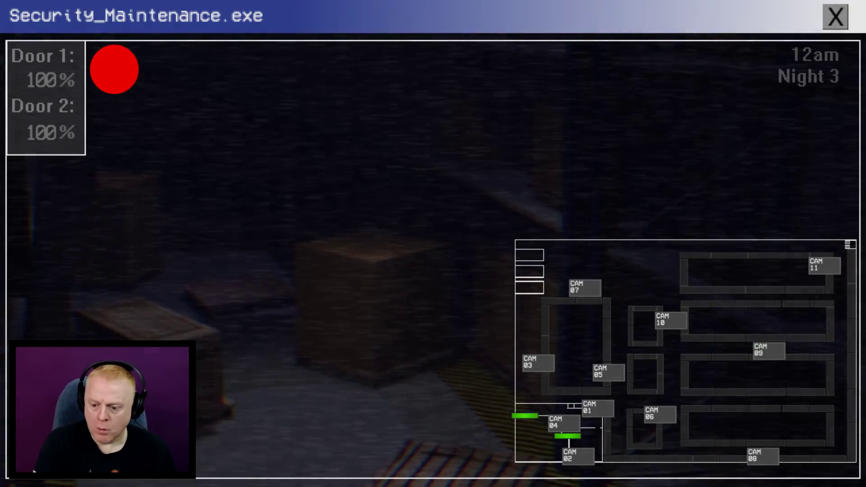
click(824, 265)
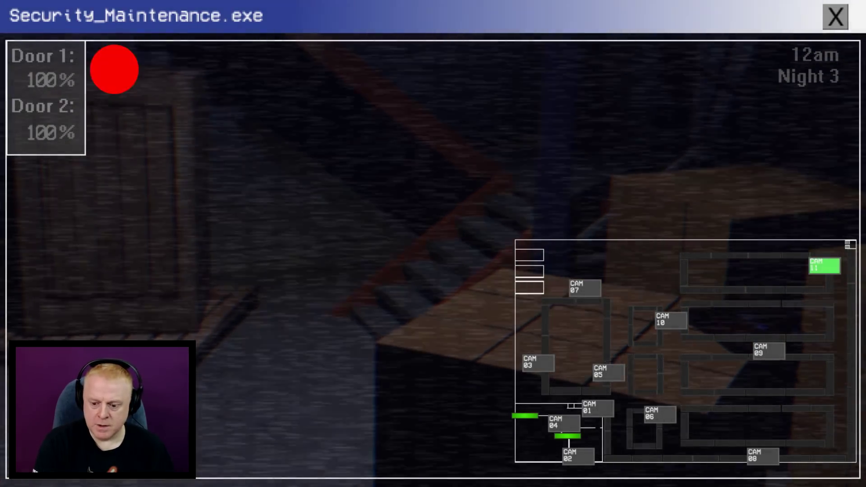
- Check cameras 09, 03, 07, 10, 06, 01 and 03 for animatronics
click(769, 350)
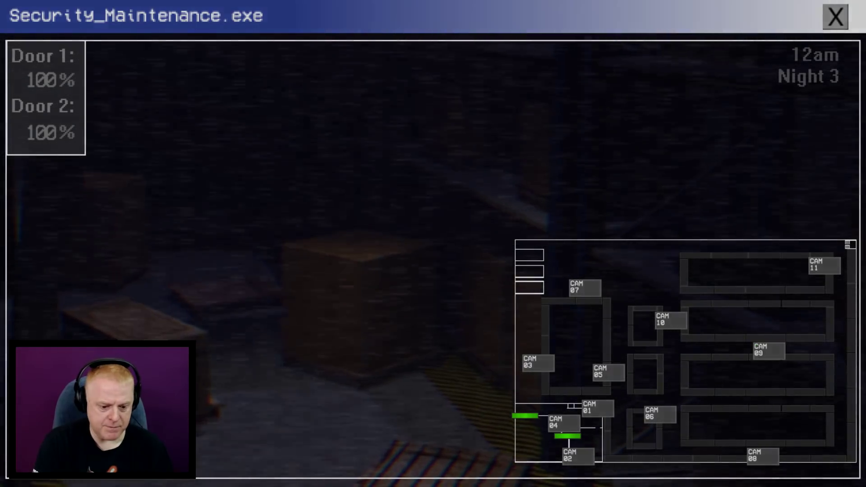
click(537, 363)
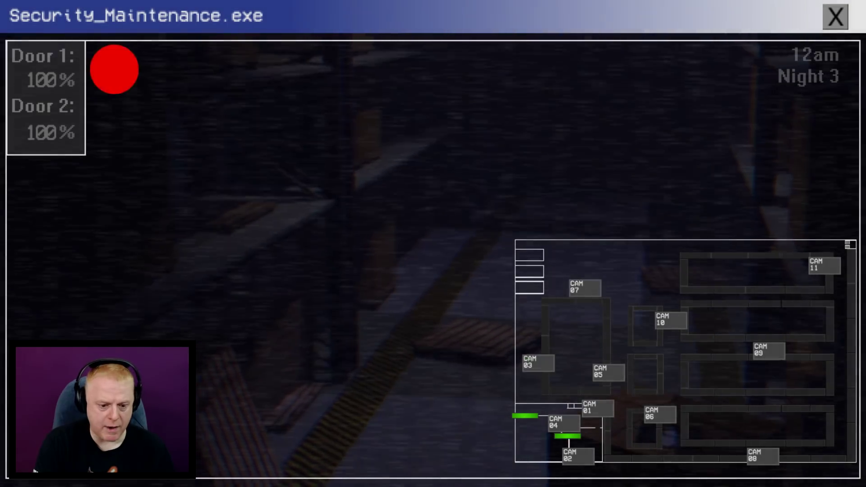
click(585, 287)
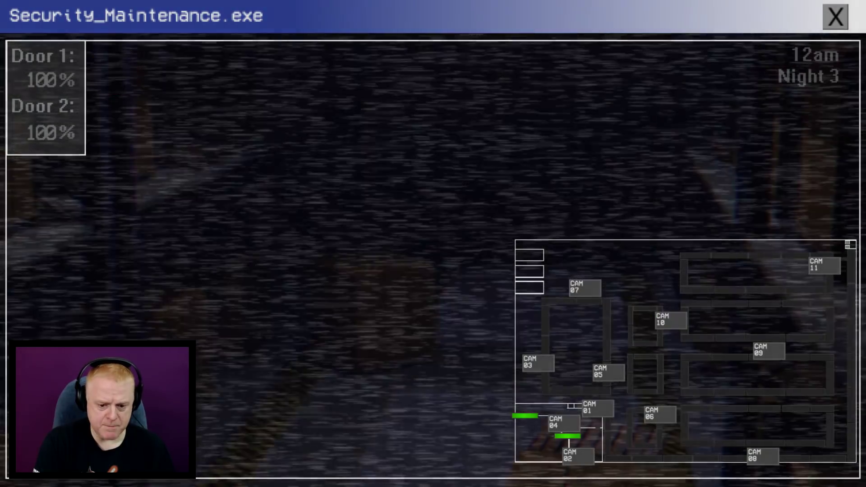
click(671, 319)
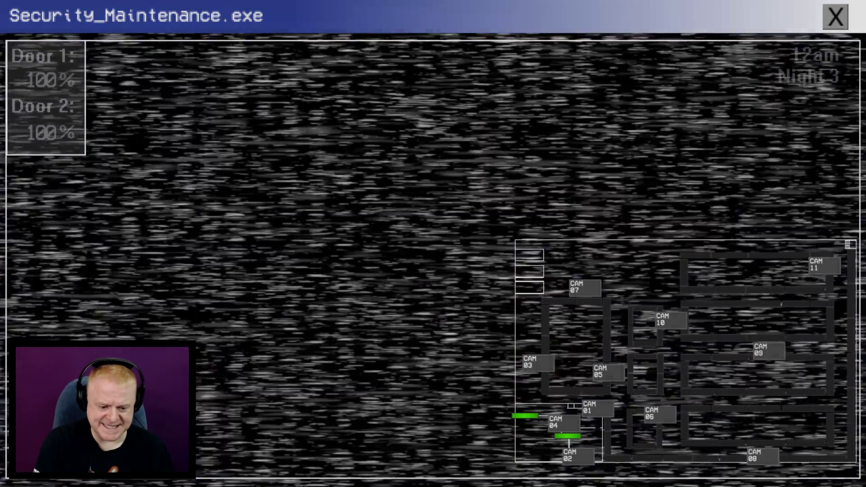
click(660, 415)
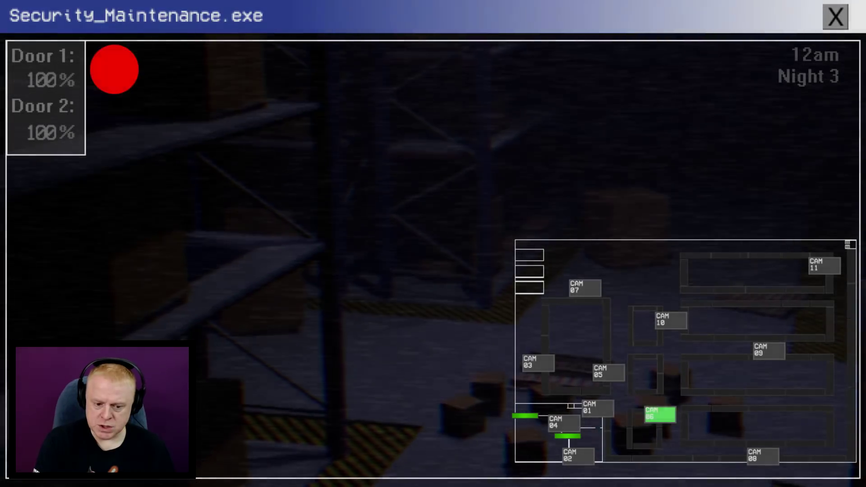
click(597, 409)
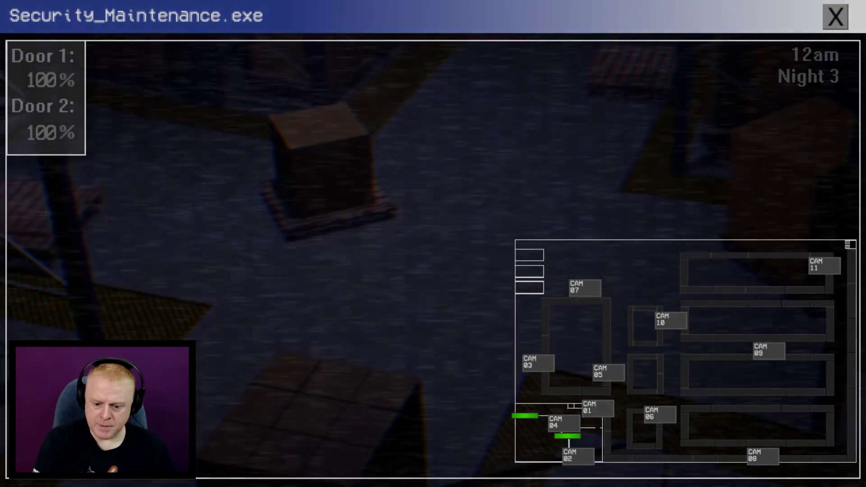
click(538, 362)
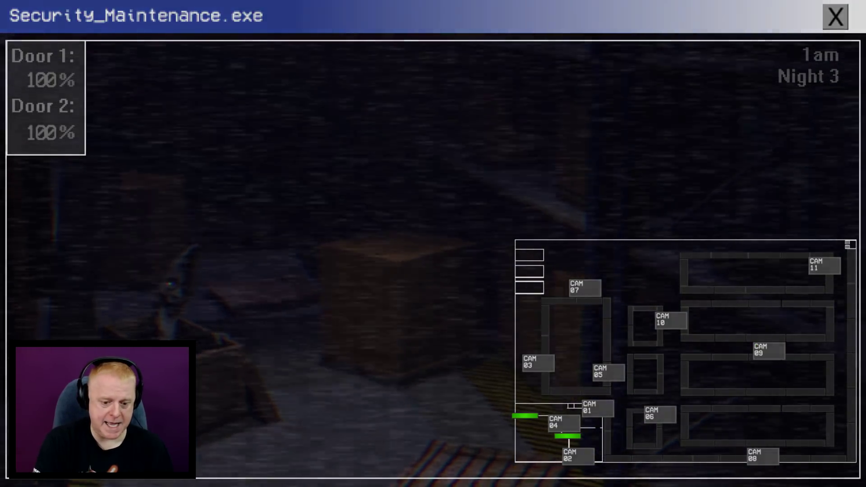
- Reload CAM 03, then check cameras 08, 09, 06 and 03
click(538, 363)
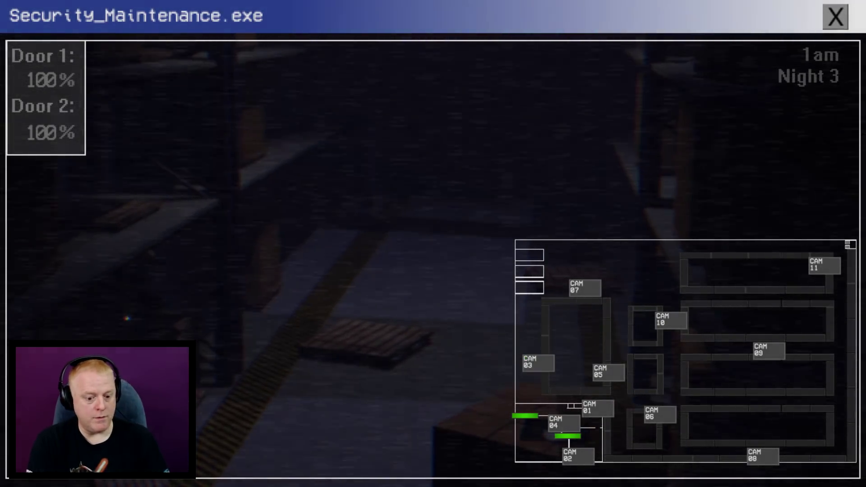
click(537, 363)
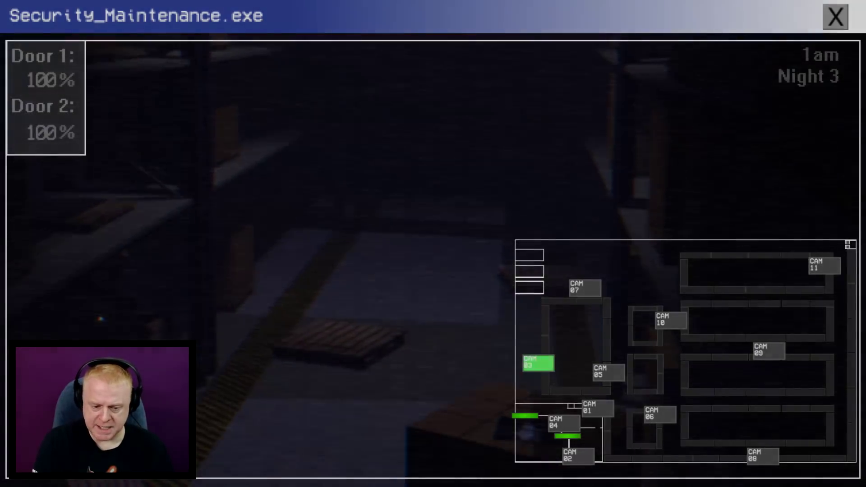
click(763, 456)
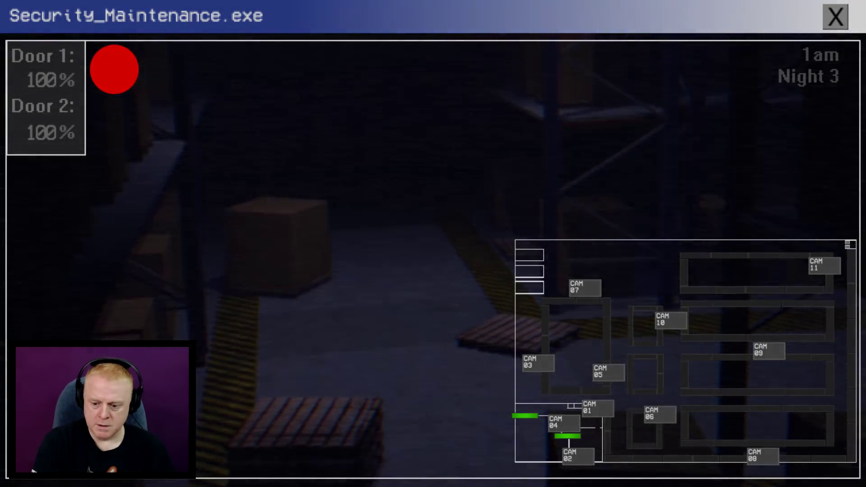
click(769, 350)
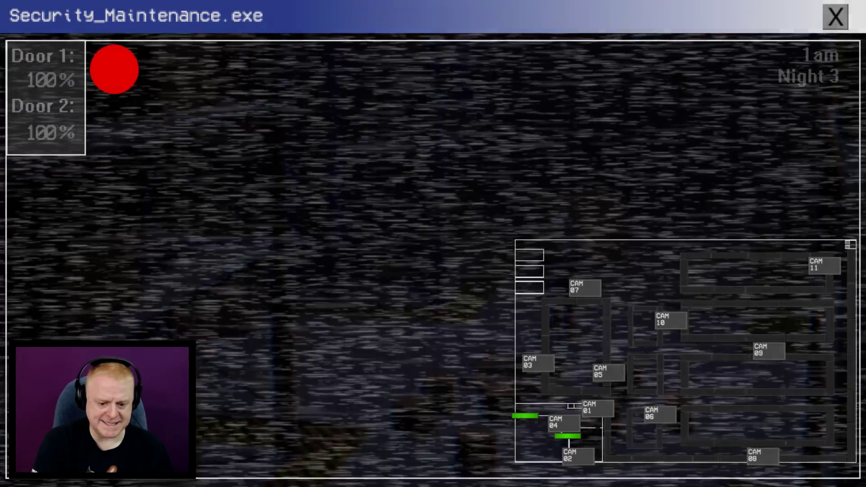
click(659, 414)
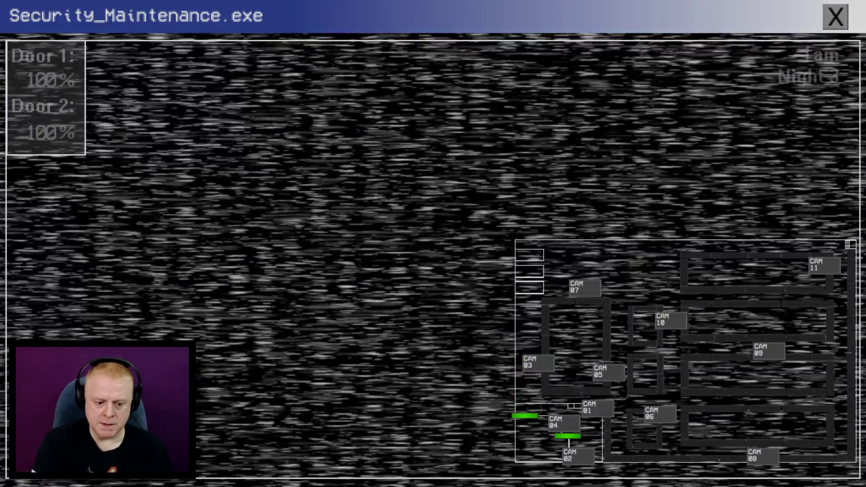
click(538, 362)
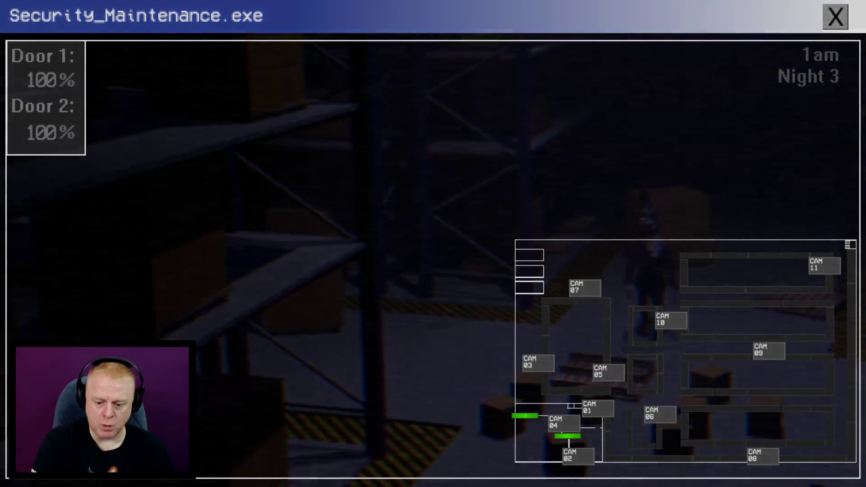
- Follow the animatronic across CAM 01, 03, 08, 06 and back to 03 and 01
click(597, 408)
click(538, 363)
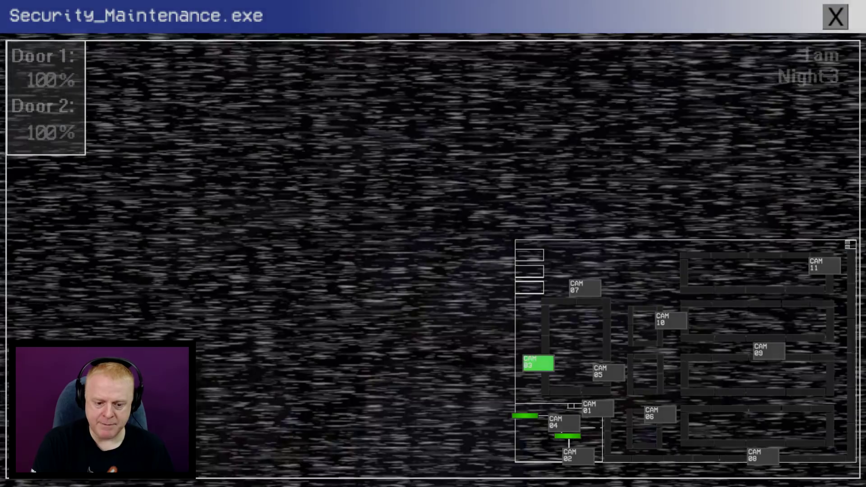
click(597, 408)
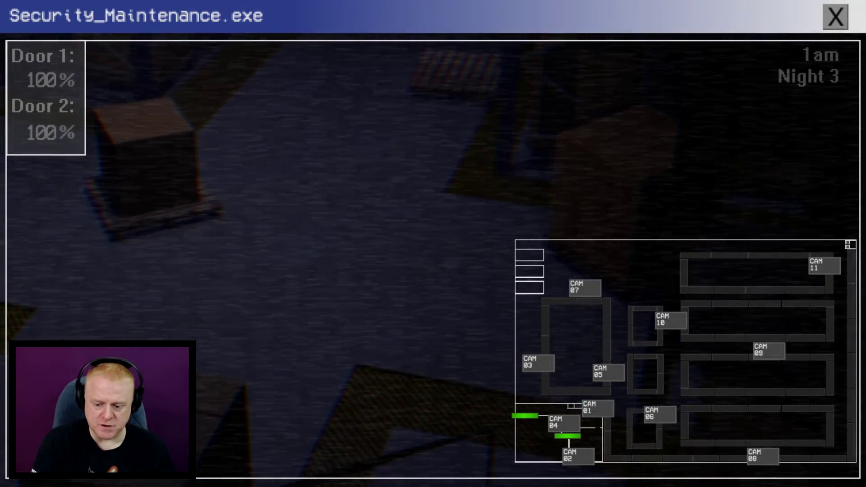
click(762, 455)
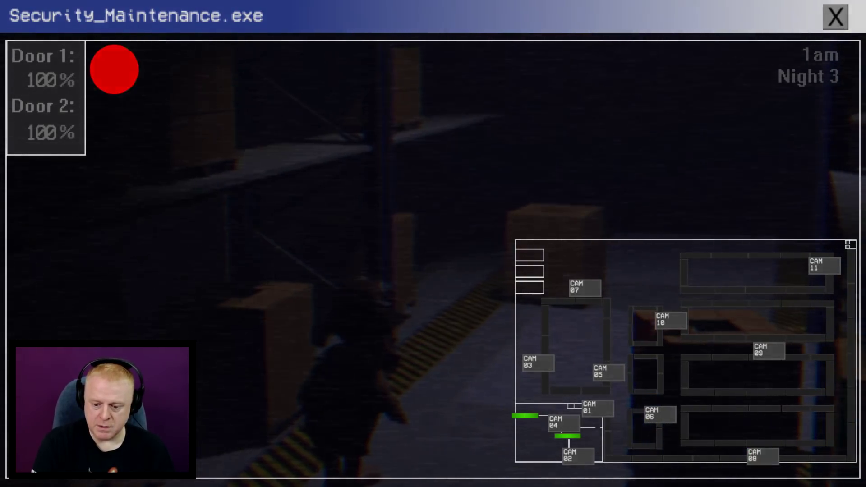
click(659, 413)
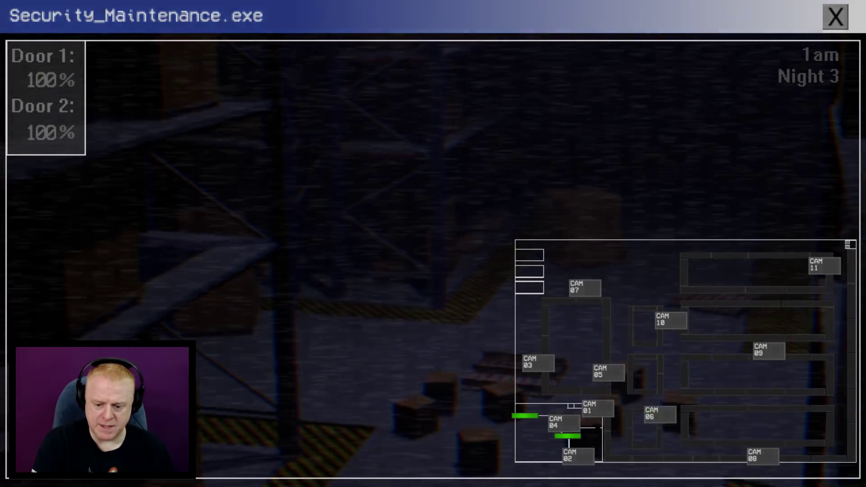
click(597, 408)
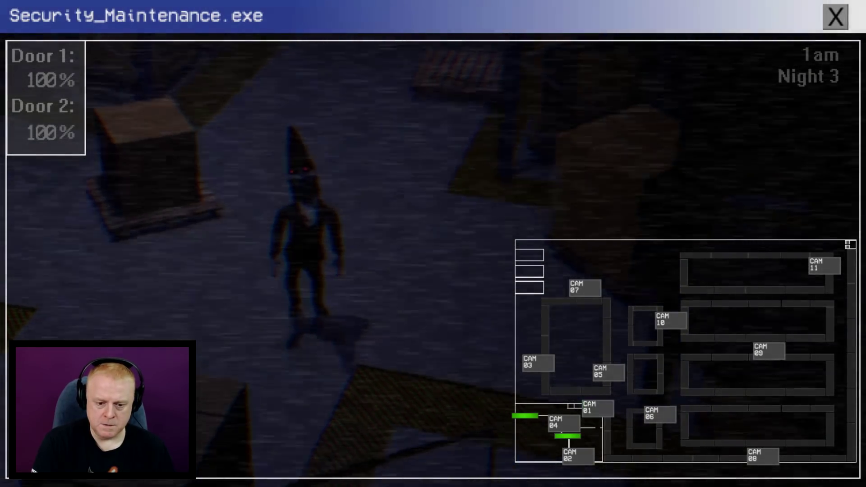
click(538, 362)
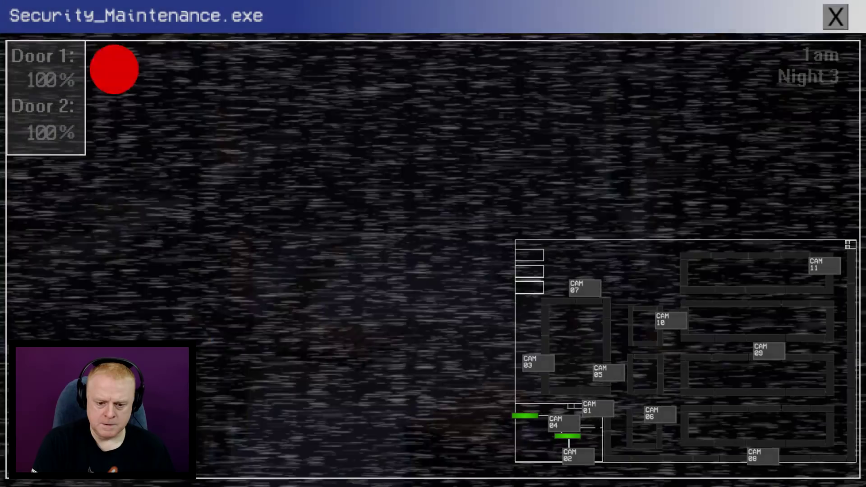
click(598, 407)
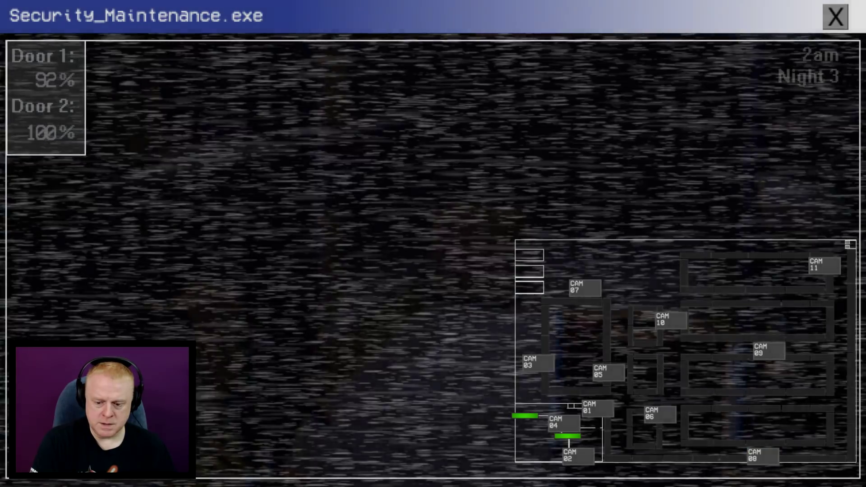
- Check cameras 08, 09, 03, 01, 08 and 06 for animatronics
click(762, 456)
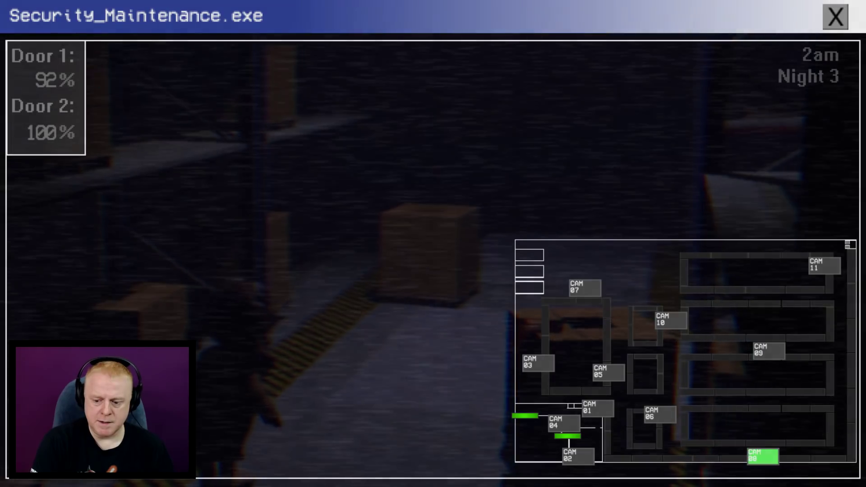
click(769, 351)
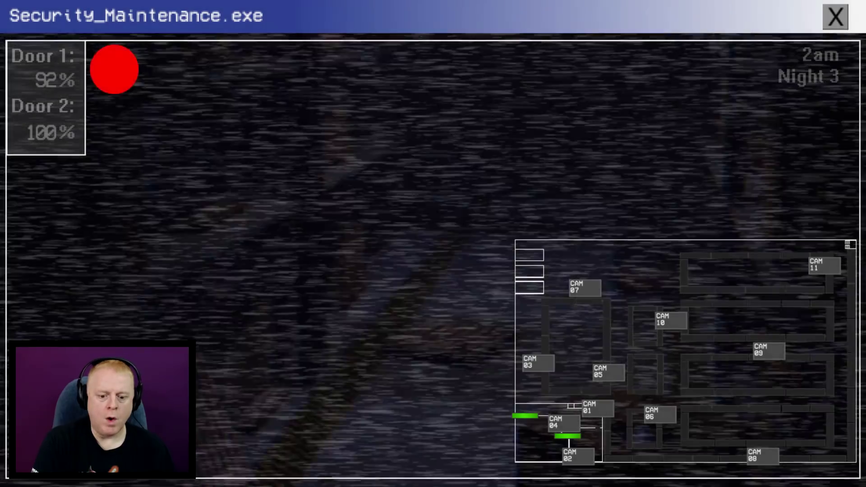
click(538, 362)
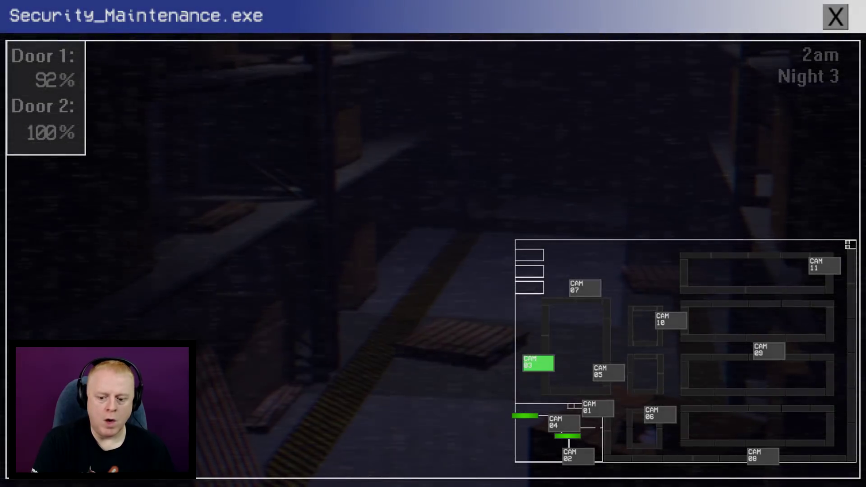
click(598, 408)
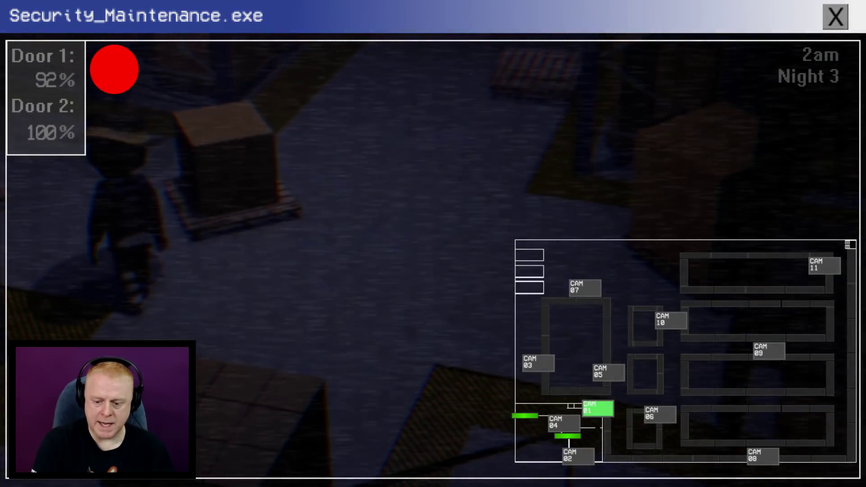
click(763, 455)
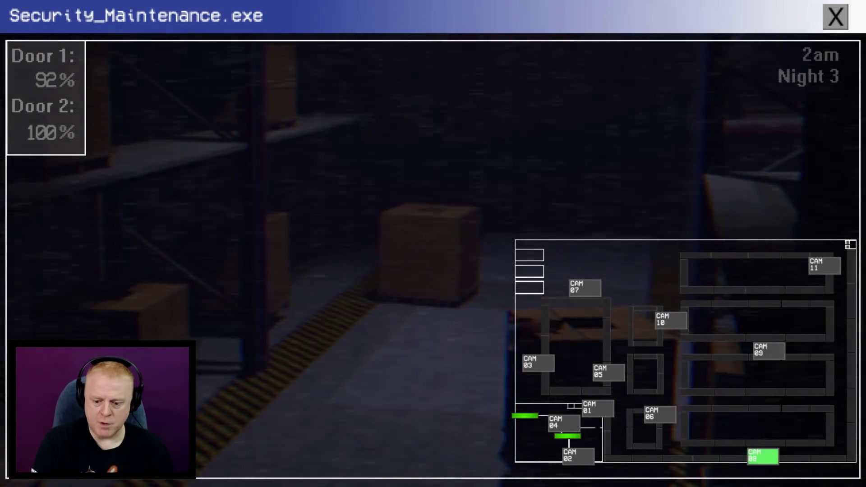
click(659, 413)
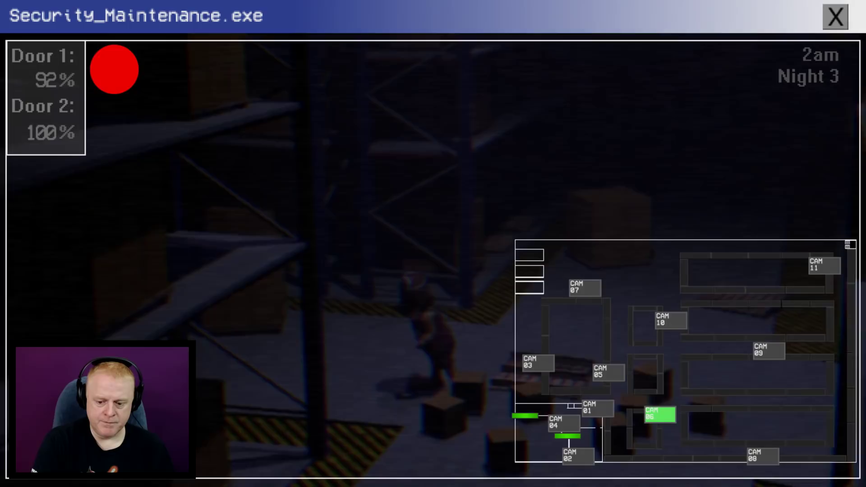
- Alternate between CAM 09, 03 and 06, ending on a recheck of CAM 09
click(768, 350)
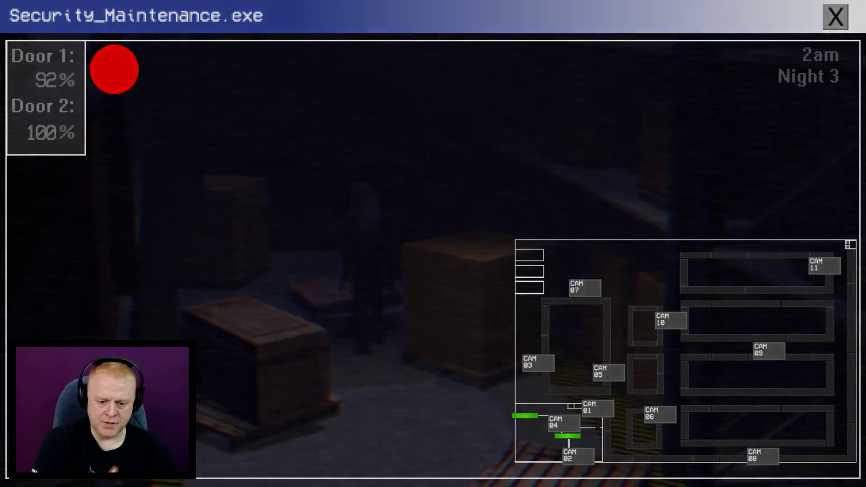
click(538, 362)
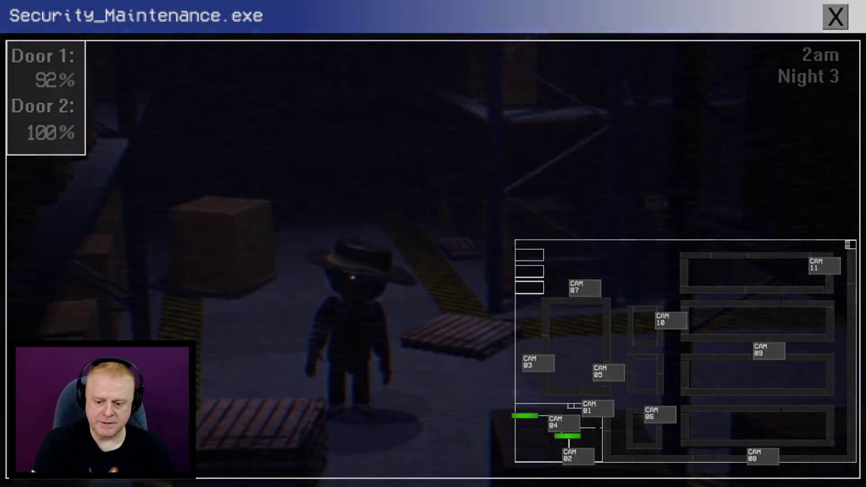
click(660, 414)
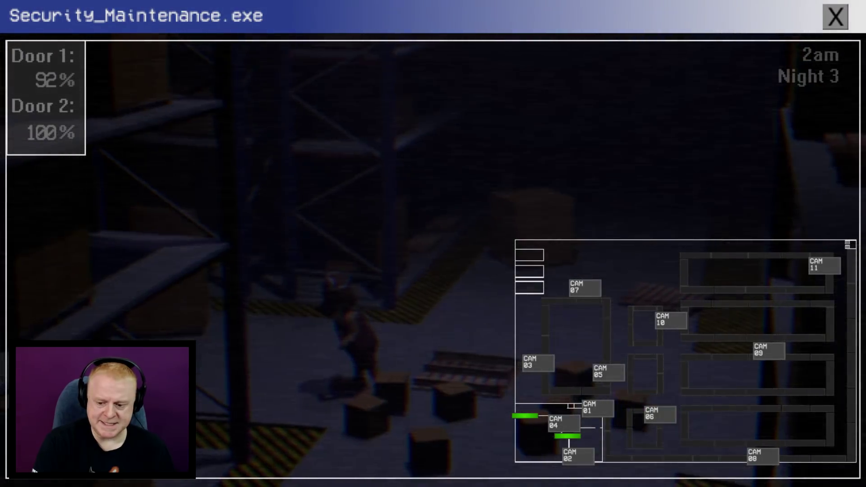
click(768, 350)
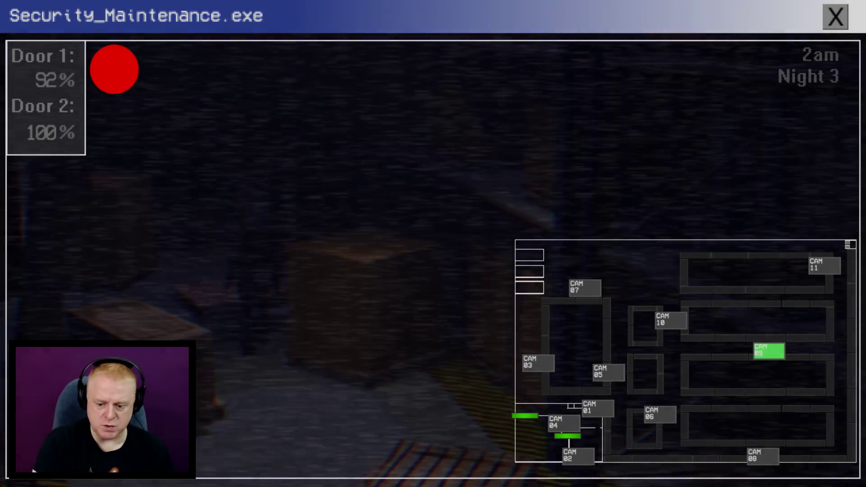
click(659, 414)
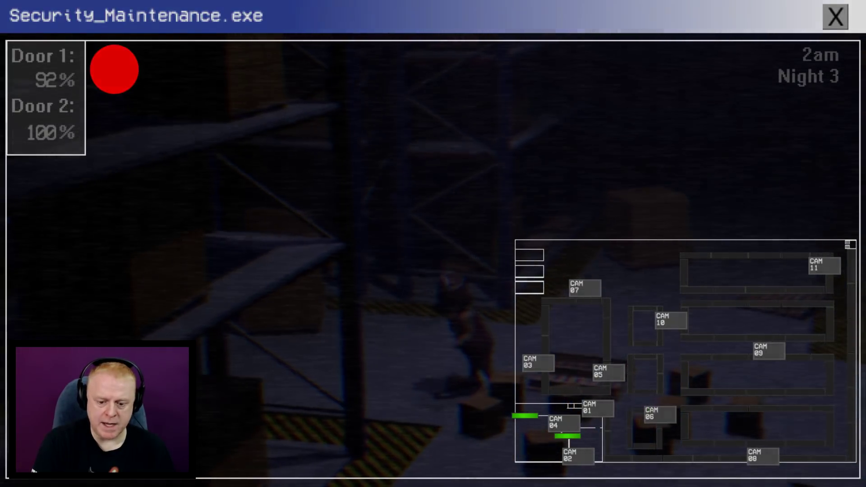
click(769, 350)
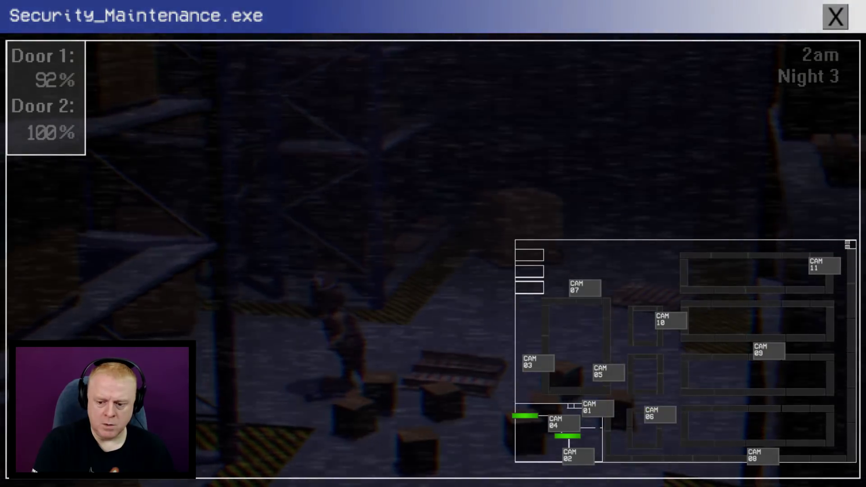
click(769, 351)
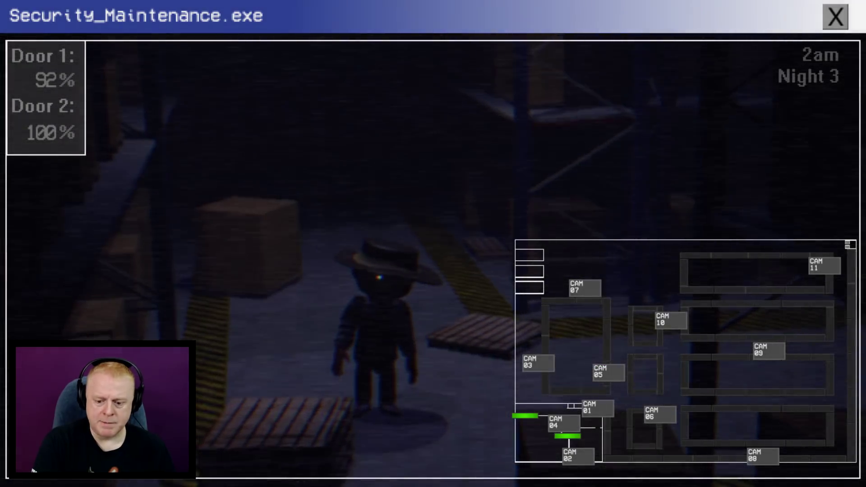
- Watch CAM 01, 06, 10, 11, 07 and 09, tracking the figure seen on CAM 01
click(598, 407)
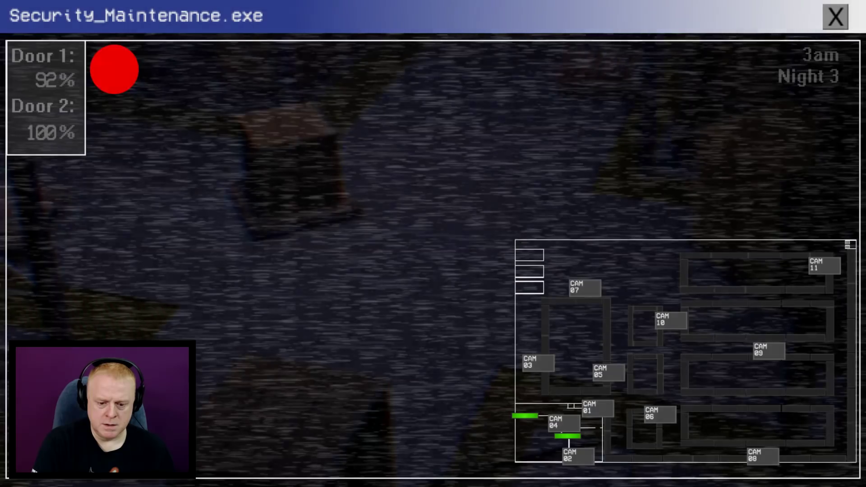
click(660, 414)
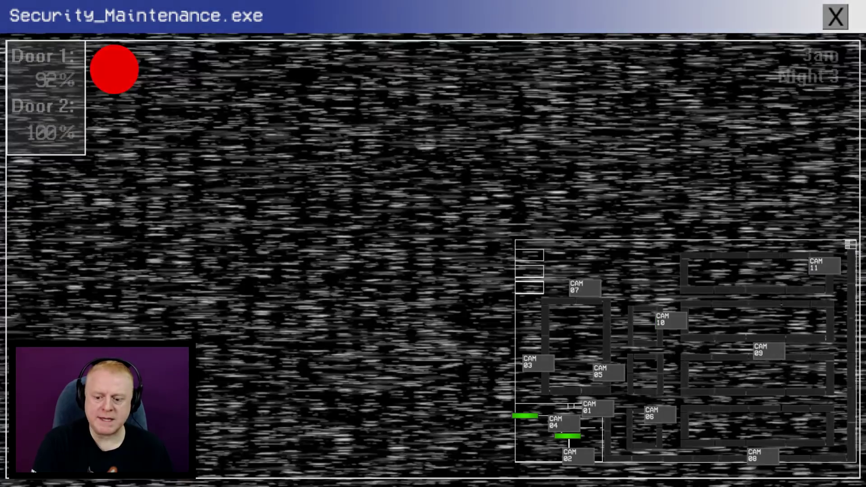
click(670, 320)
click(598, 408)
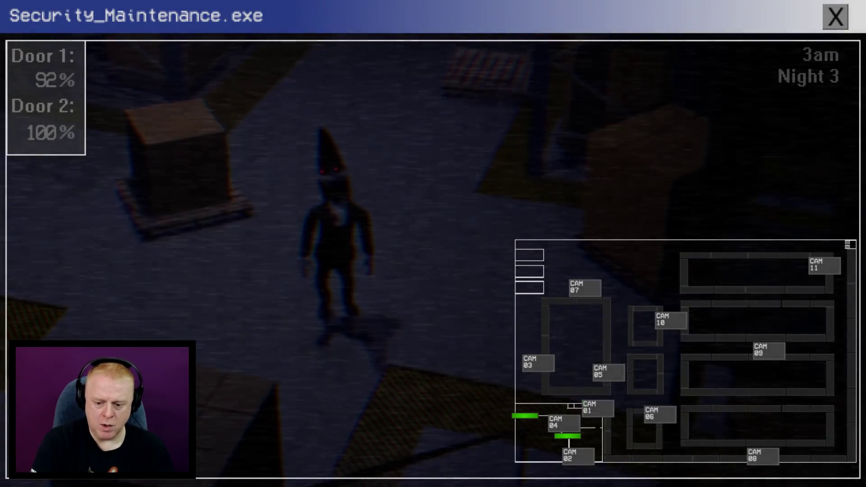
click(823, 265)
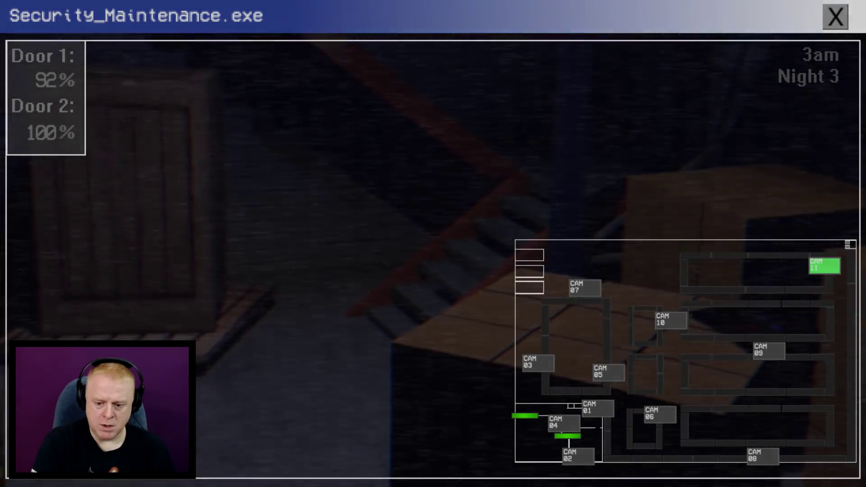
click(585, 288)
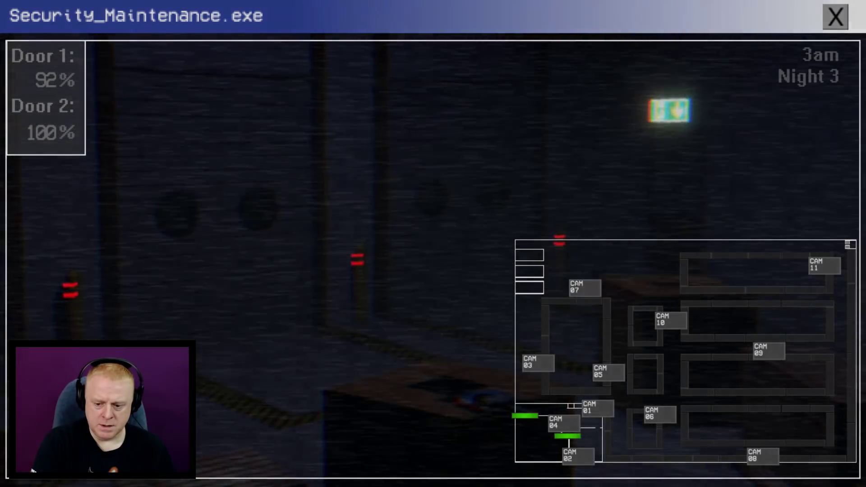
click(769, 350)
click(598, 408)
click(670, 320)
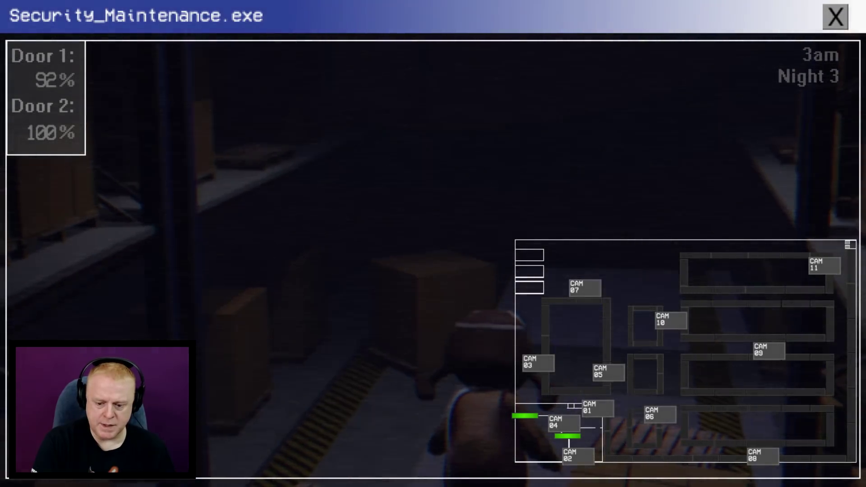
click(598, 408)
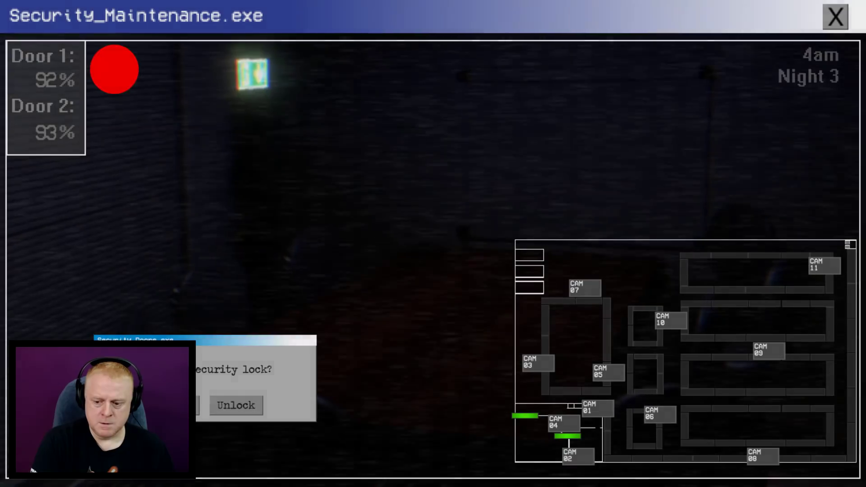
- Check the figure on CAM 11, then switch over to the ventilation map
click(825, 265)
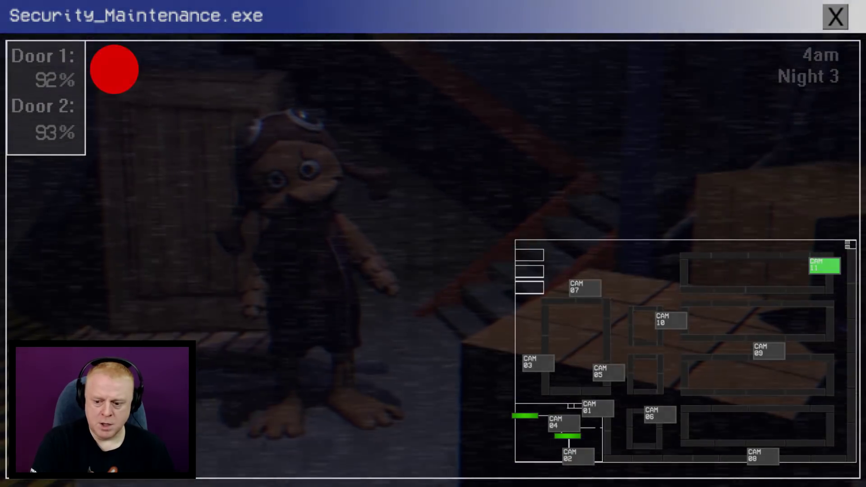
key(space)
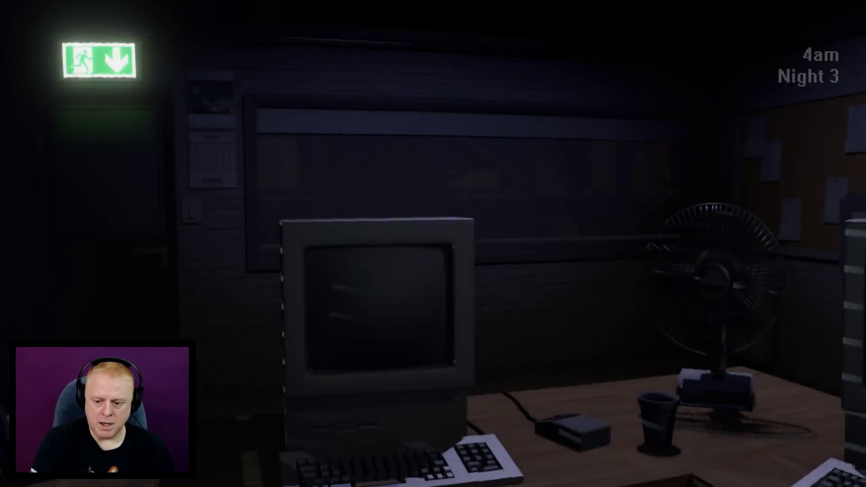
key(space)
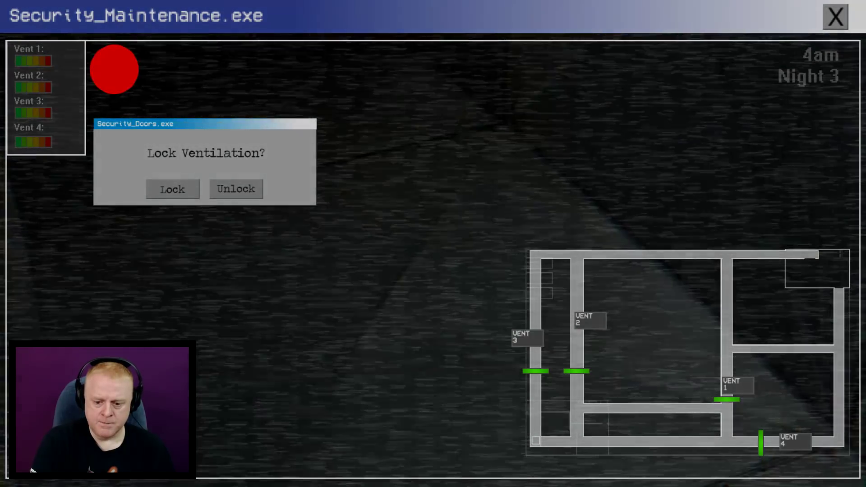
- Inspect the vent cameras, then lock Vent 2 and Vent 4 against Mac Tonight
click(527, 337)
click(590, 320)
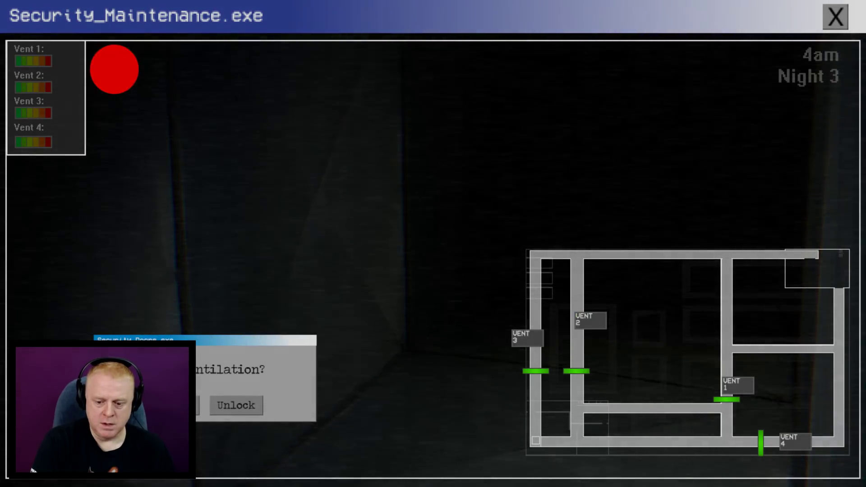
click(737, 385)
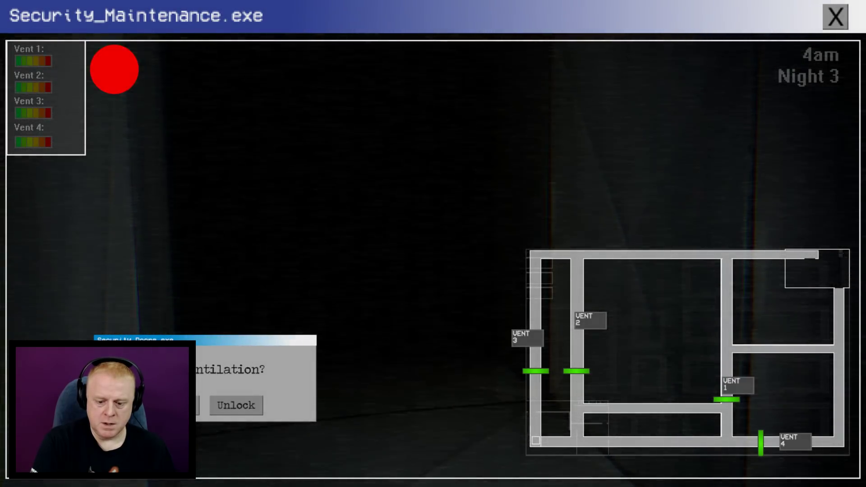
click(795, 441)
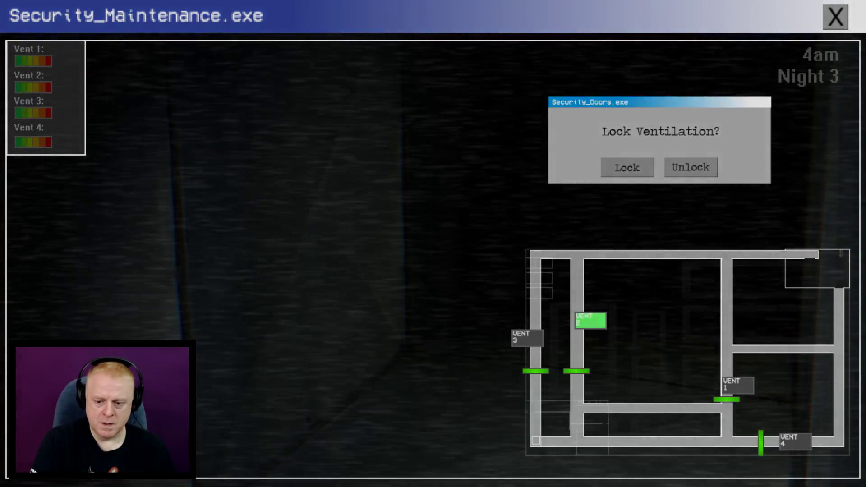
click(527, 337)
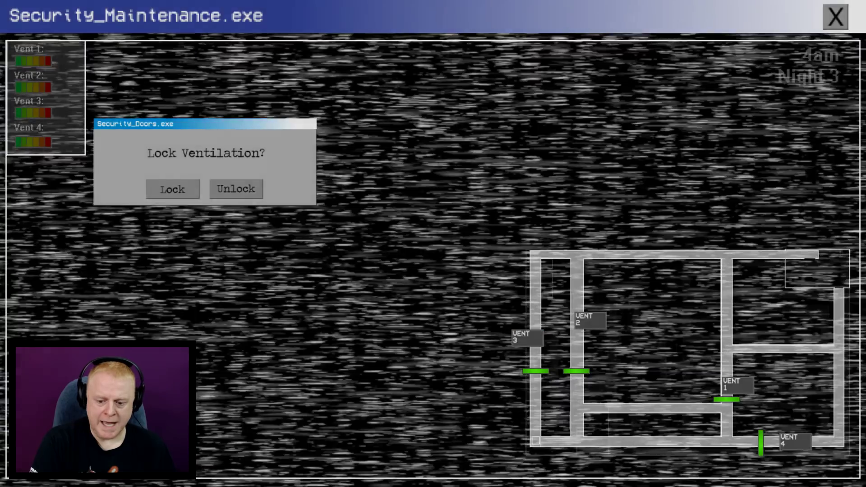
click(590, 321)
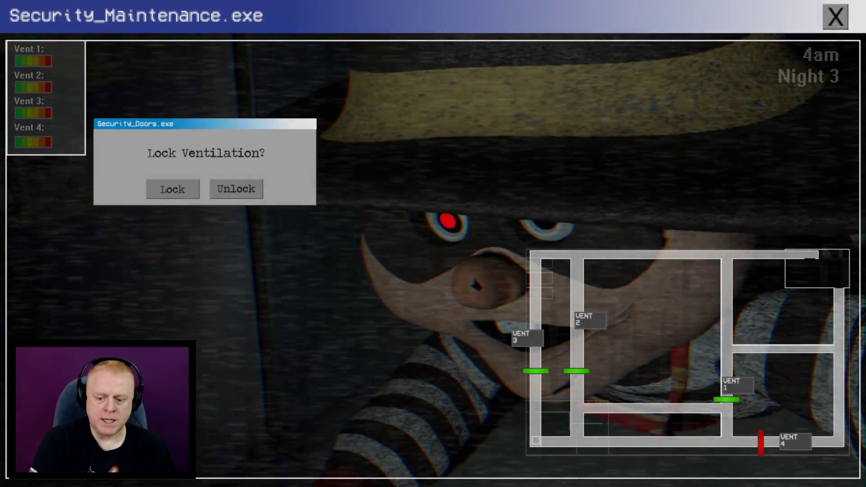
click(796, 441)
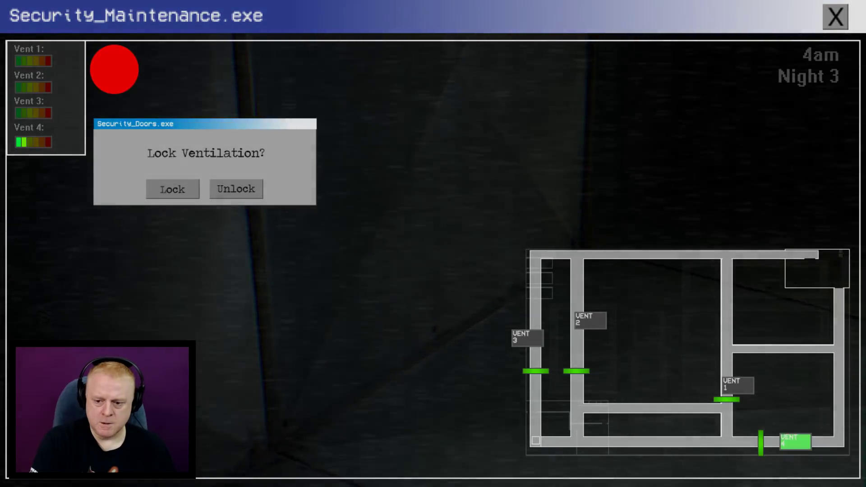
- Check CAM 01 and the door camera, answering the door lock prompt
key(space)
key(space)
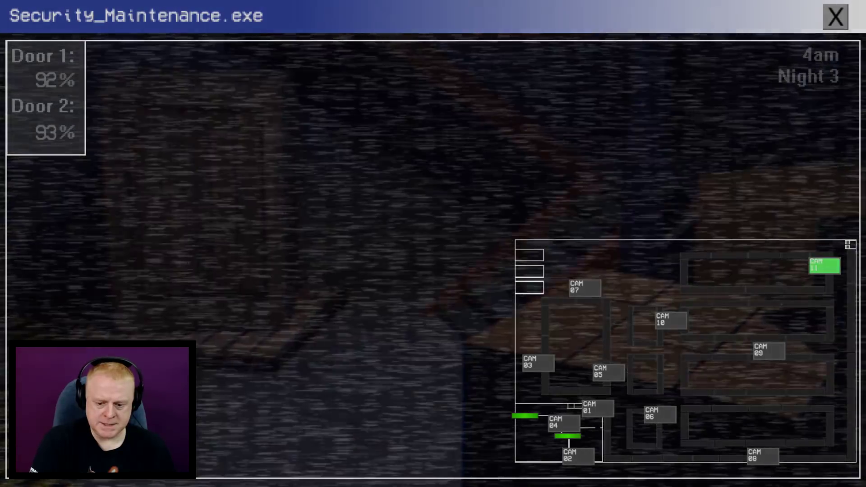
click(597, 408)
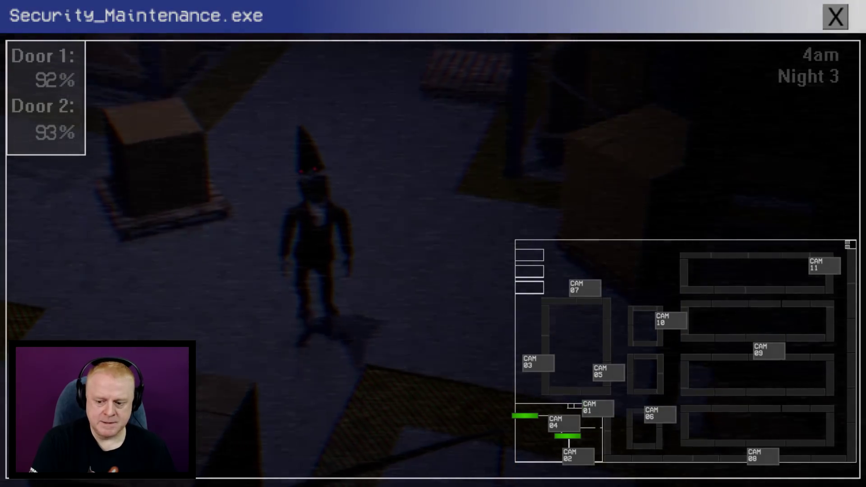
click(824, 265)
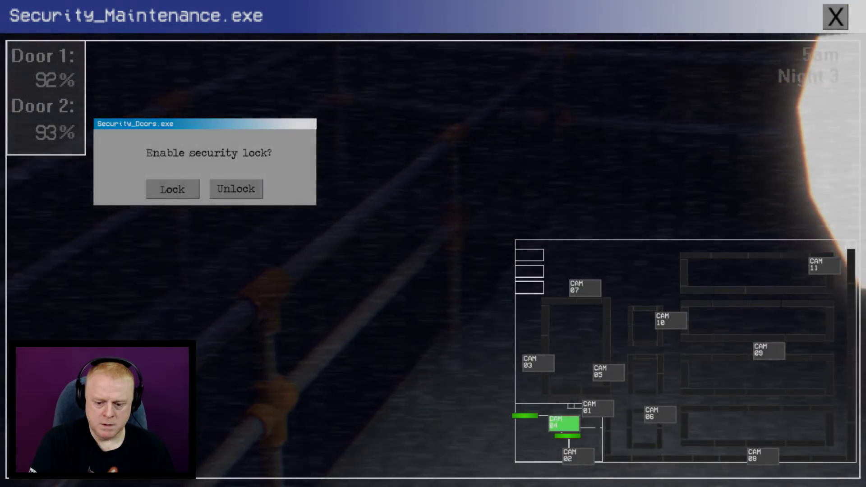
click(598, 408)
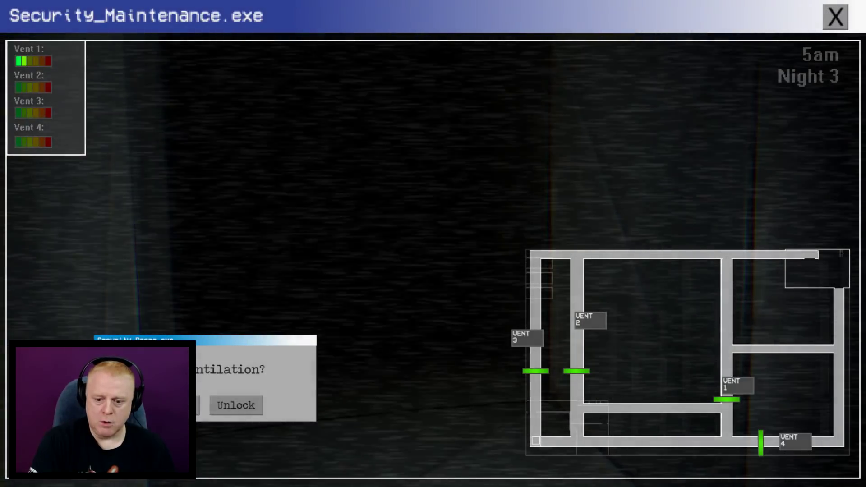
- Lower and raise the monitor, then engage the door security lock
click(836, 17)
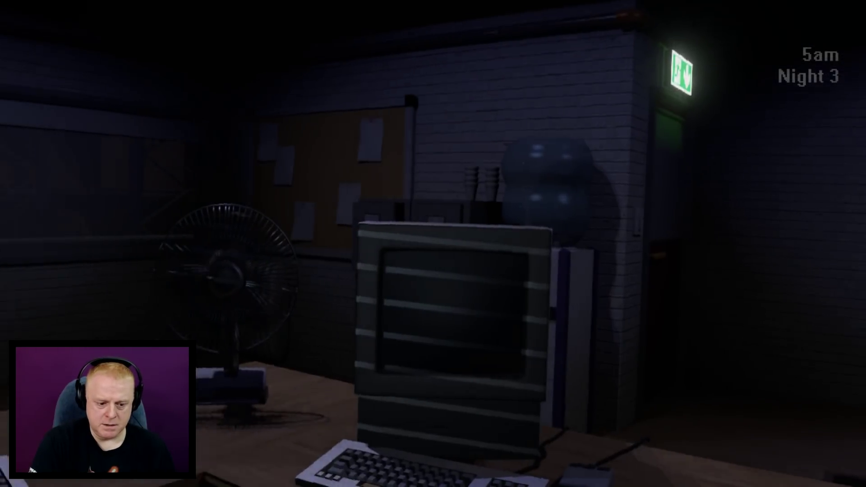
key(space)
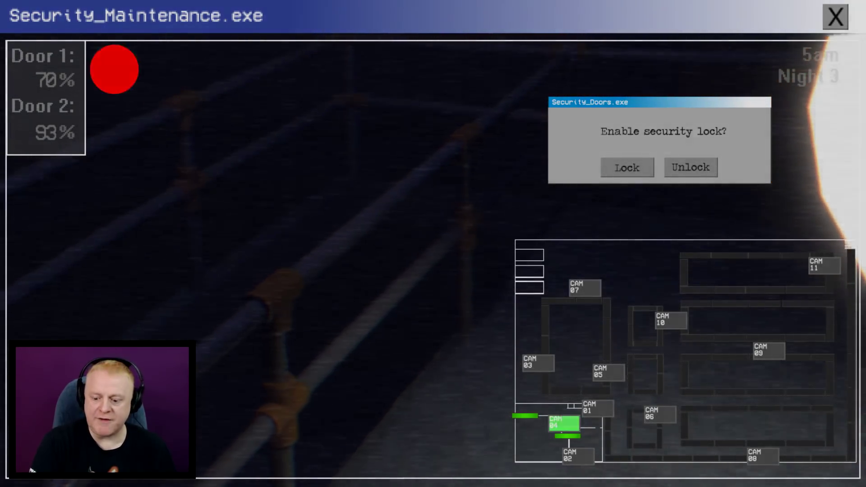
click(770, 350)
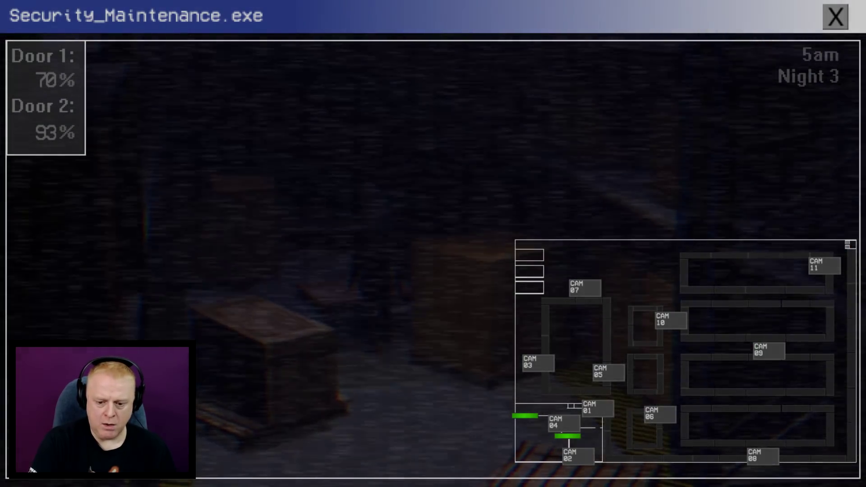
- Sweep CAM 10, 05, 03, 01, 08, 06 and the door camera CAM 04
click(671, 320)
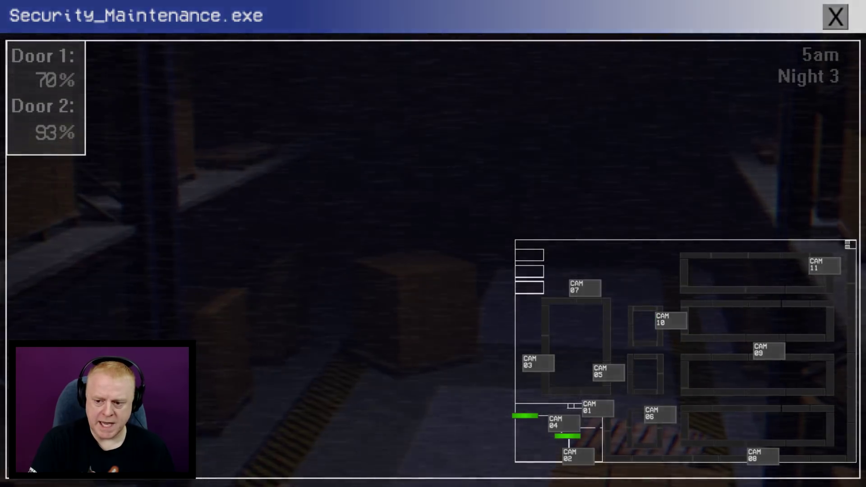
click(608, 372)
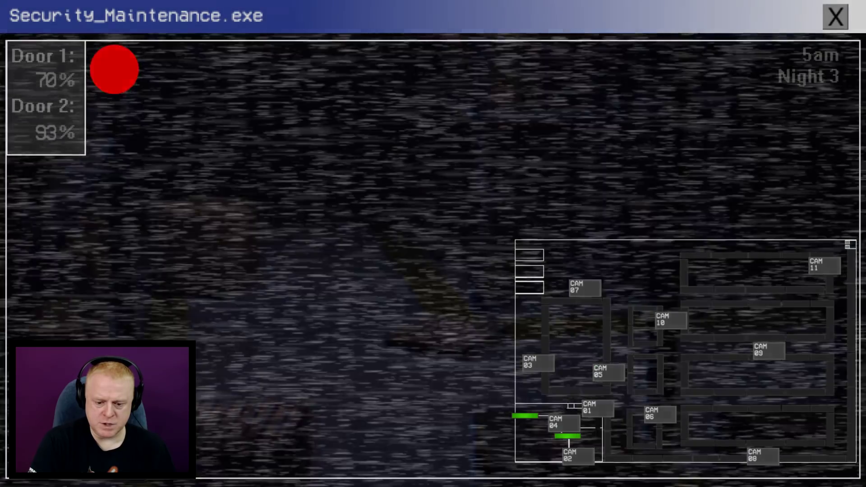
click(537, 362)
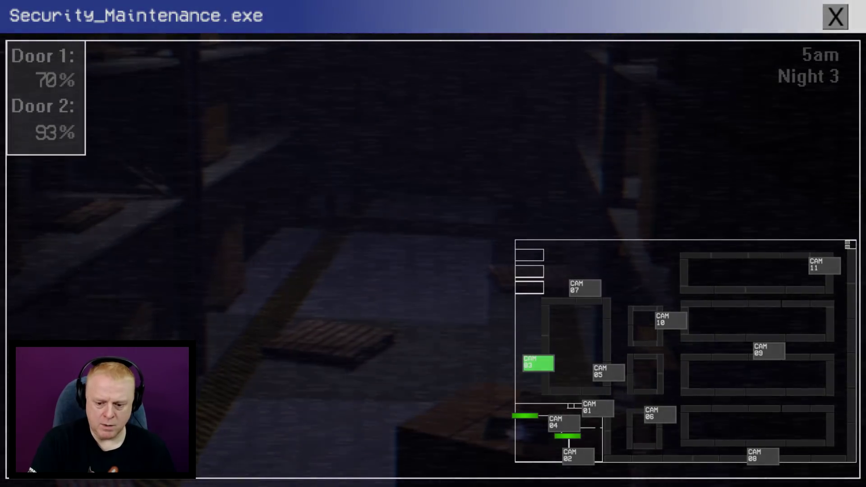
click(598, 407)
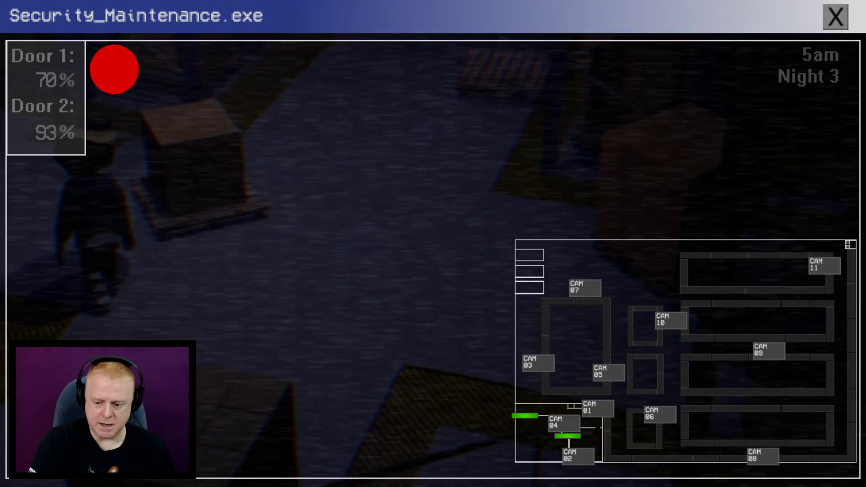
click(762, 456)
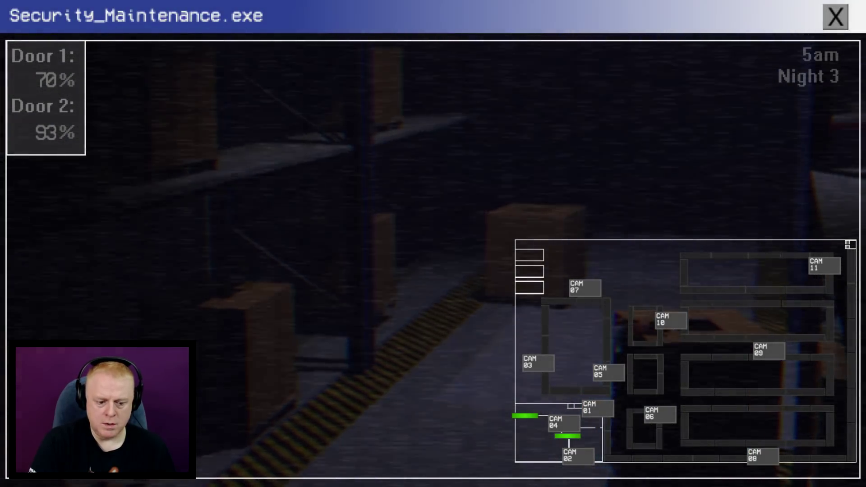
click(660, 414)
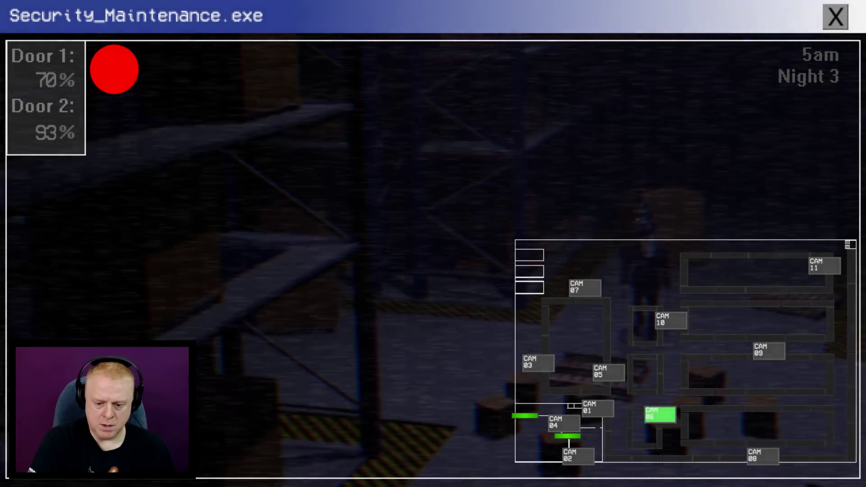
click(564, 423)
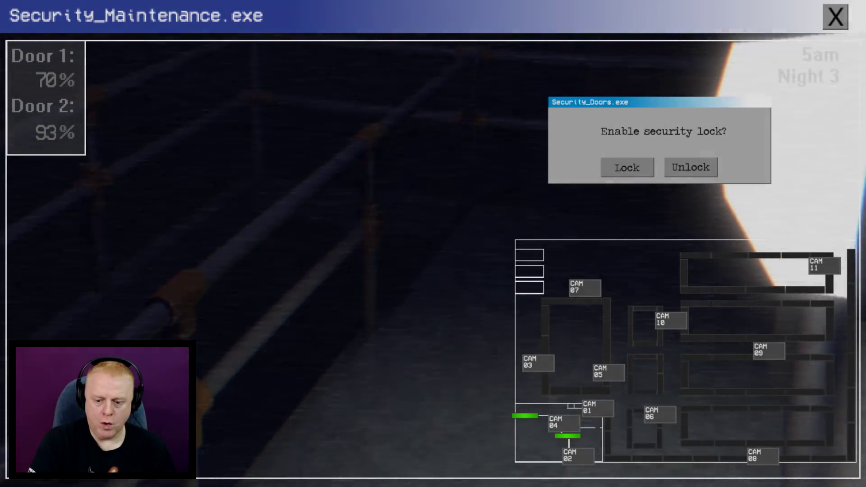
- Keep relocking the door while checking CAM 01, 10, 06, 08 and door camera 04
click(597, 407)
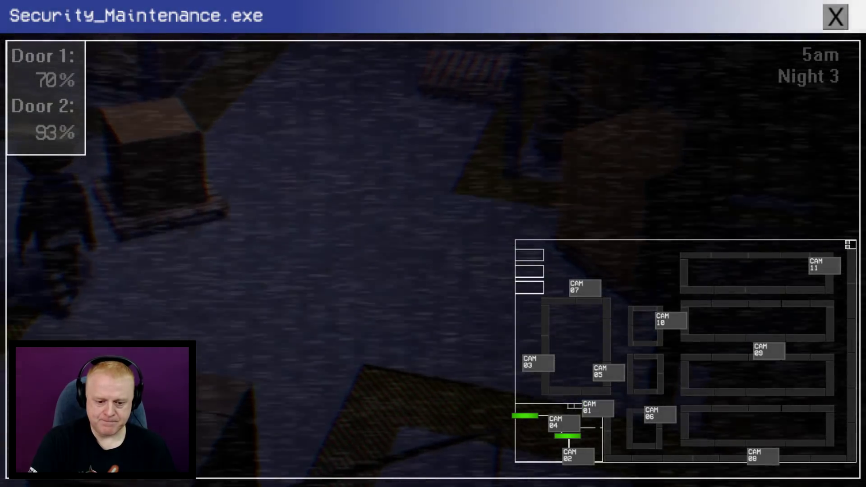
click(670, 319)
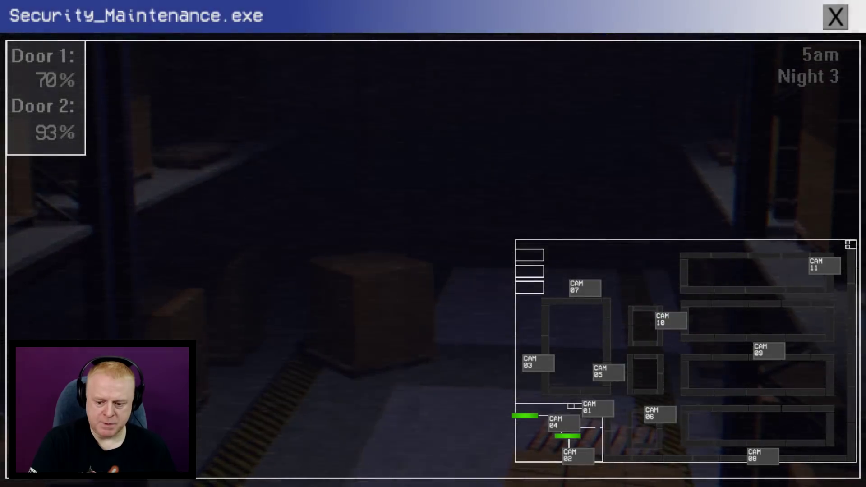
click(659, 415)
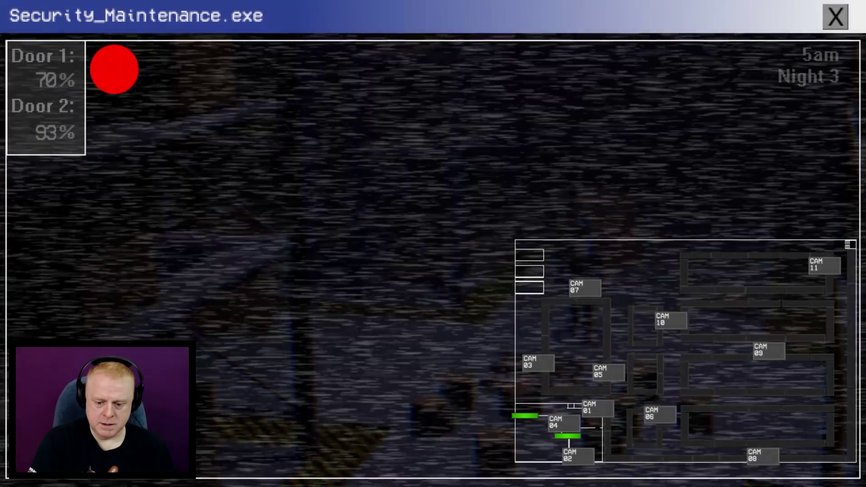
click(762, 456)
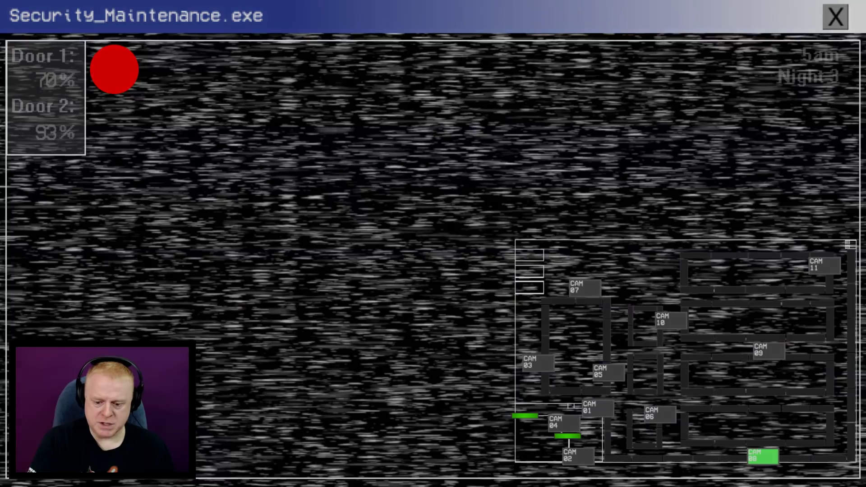
click(564, 422)
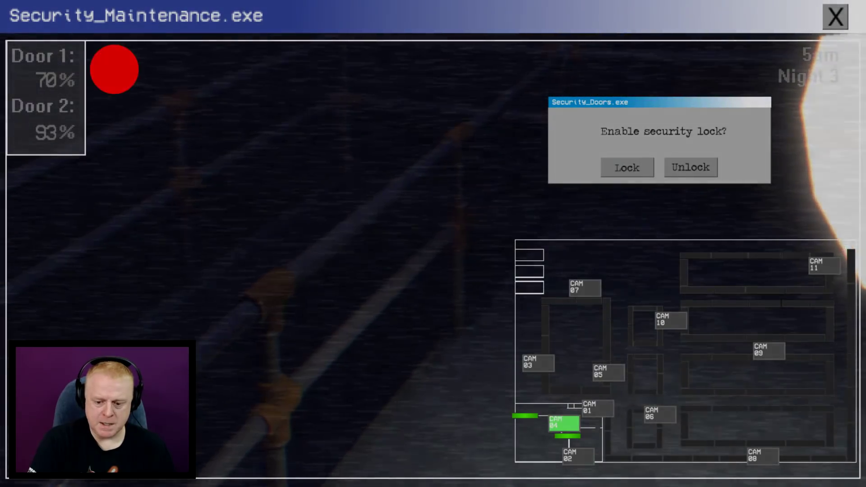
click(598, 408)
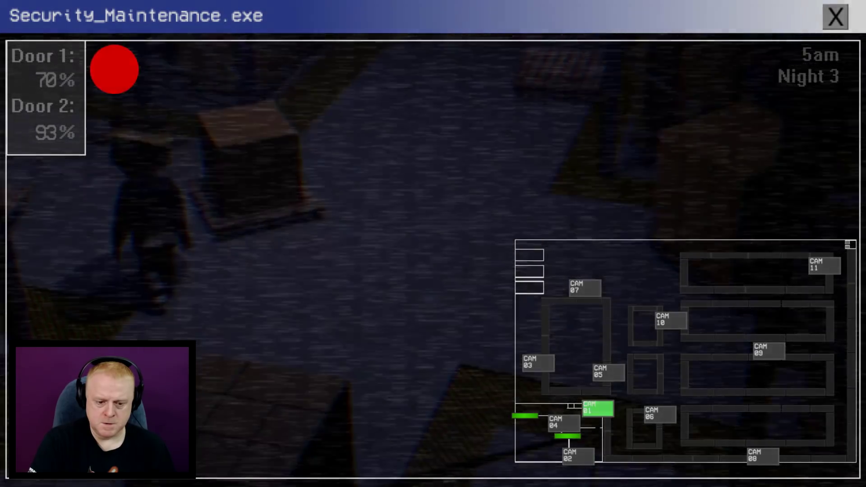
click(564, 423)
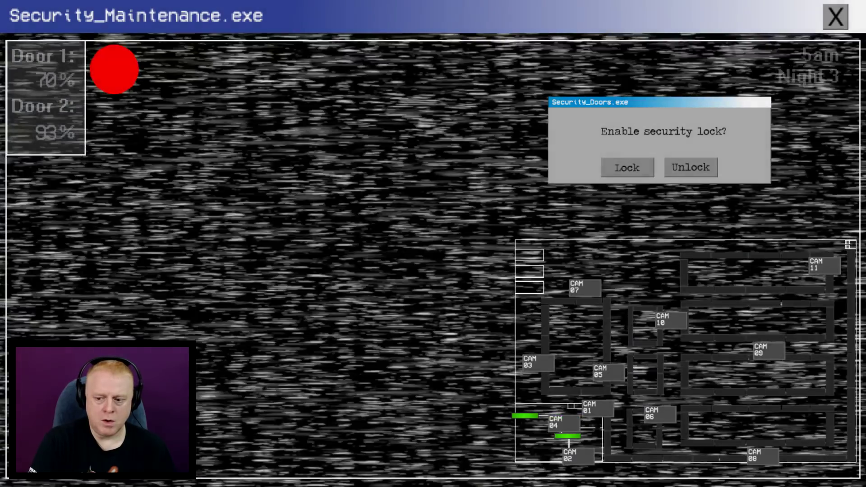
click(563, 423)
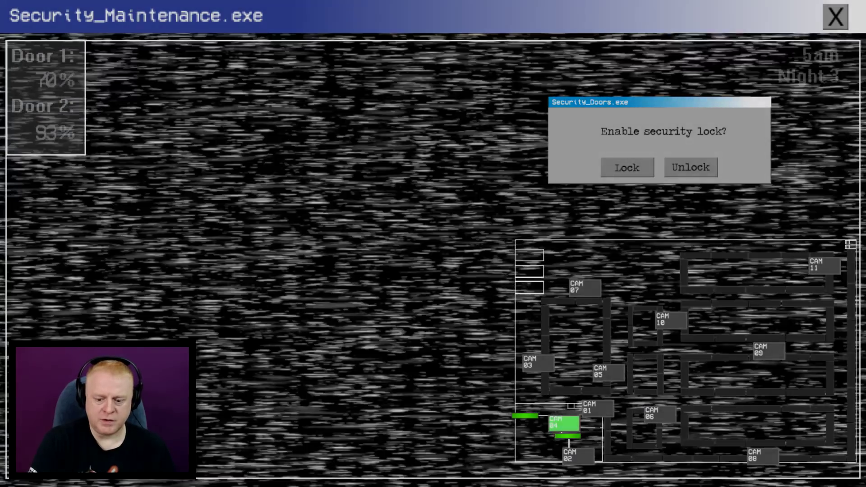
click(598, 408)
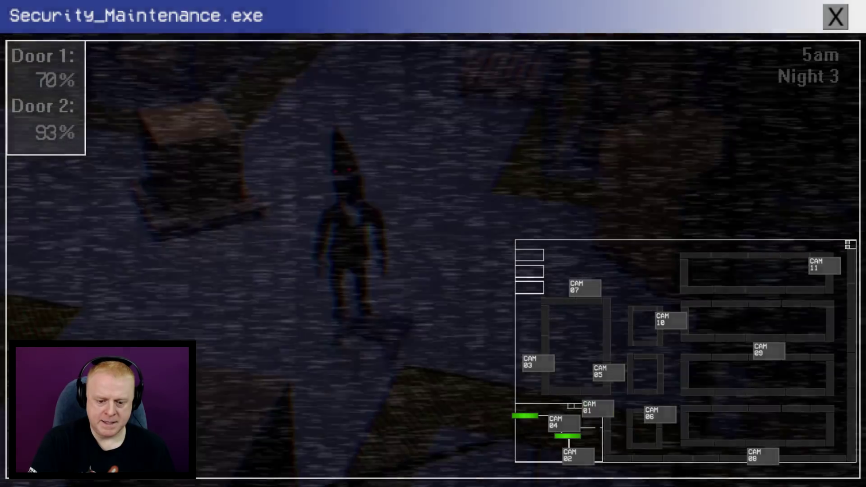